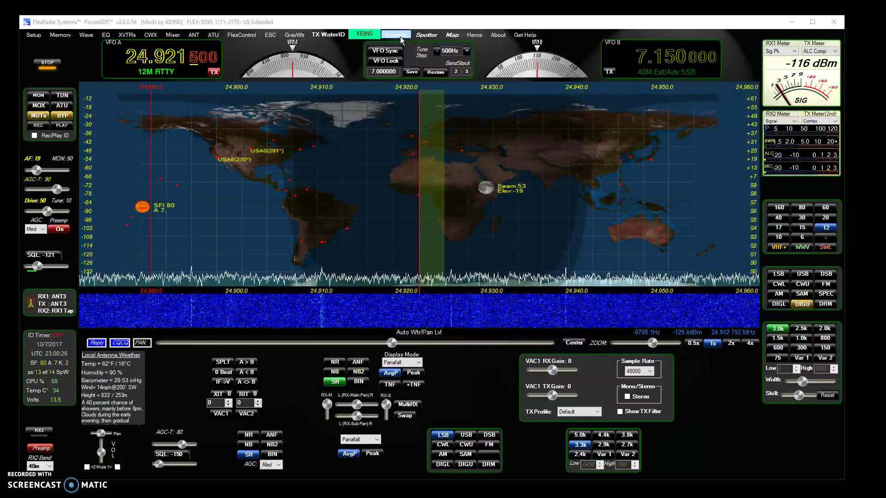
# Open the Scanner window and move it slightly up over the panadapter.
pyautogui.click(398, 37)
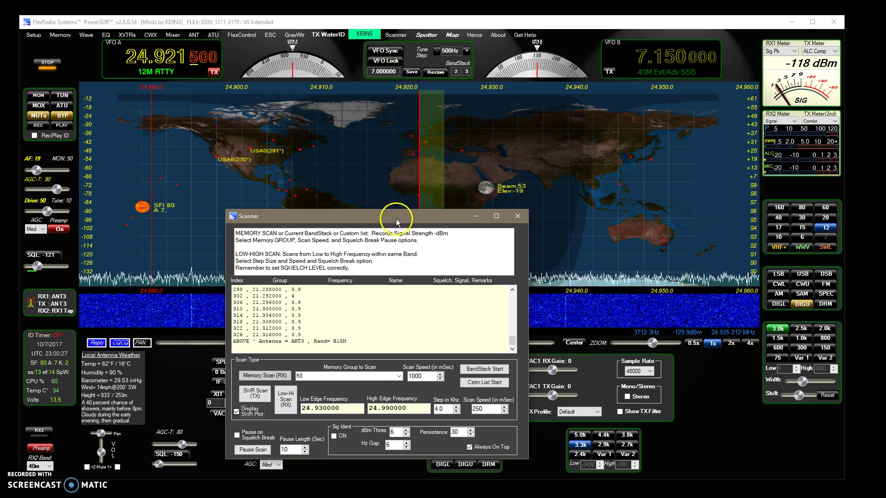
pyautogui.moveTo(396, 217); pyautogui.dragTo(414, 192)
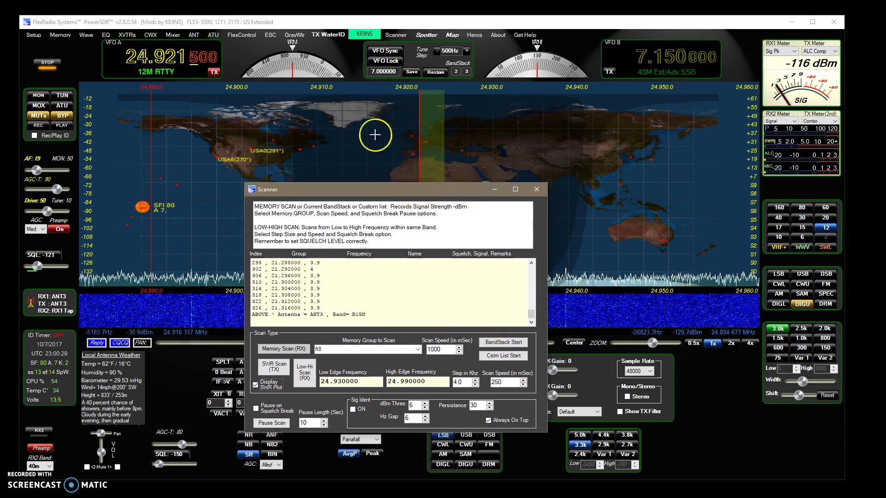
# Examine the low edge and high edge frequency fields that set the scan range.
pyautogui.click(411, 383)
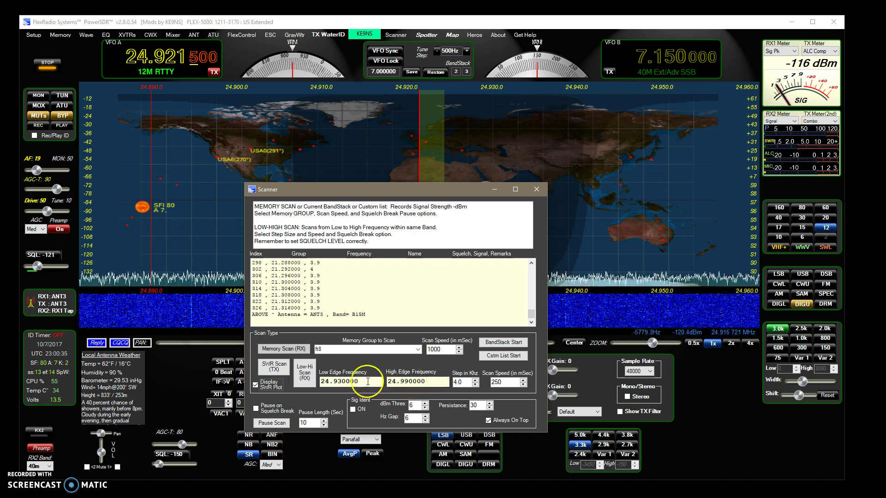
pyautogui.click(398, 382)
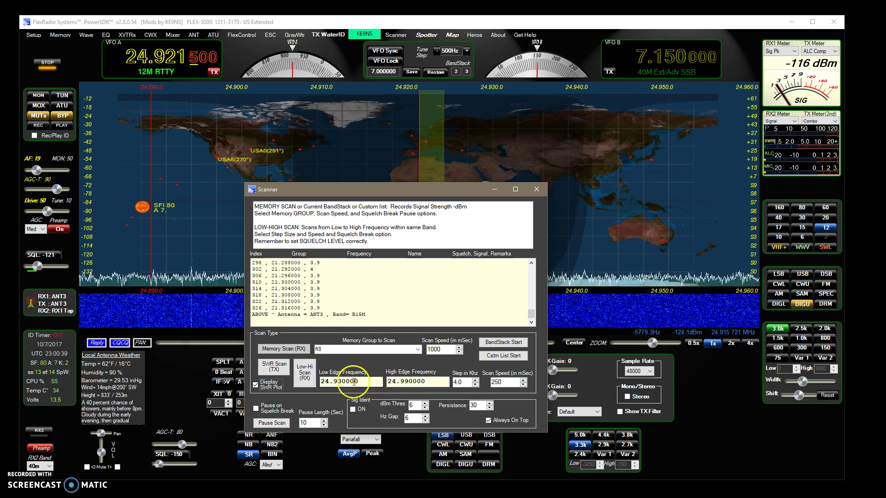
pyautogui.click(340, 381)
pyautogui.click(365, 384)
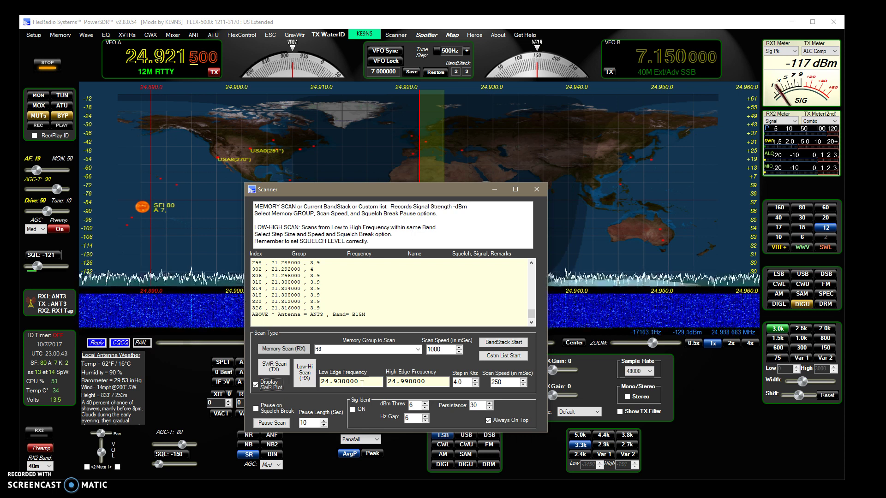
pyautogui.click(340, 381)
pyautogui.click(343, 387)
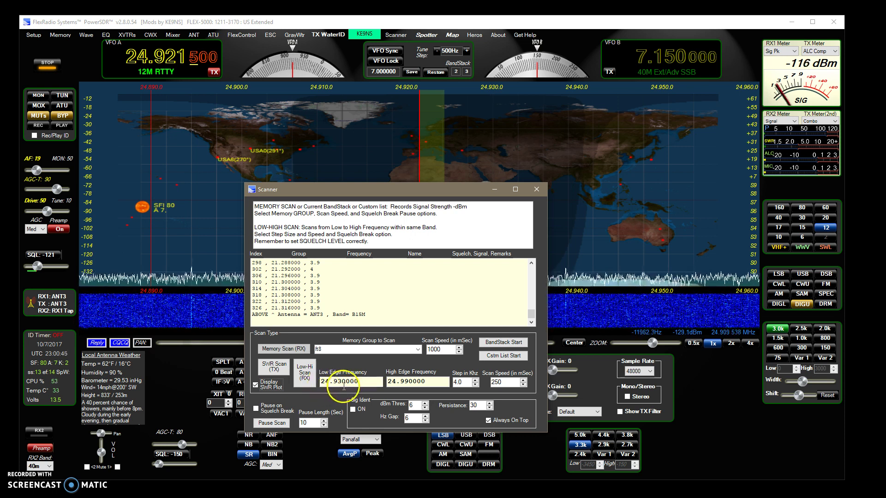
pyautogui.doubleClick(334, 384)
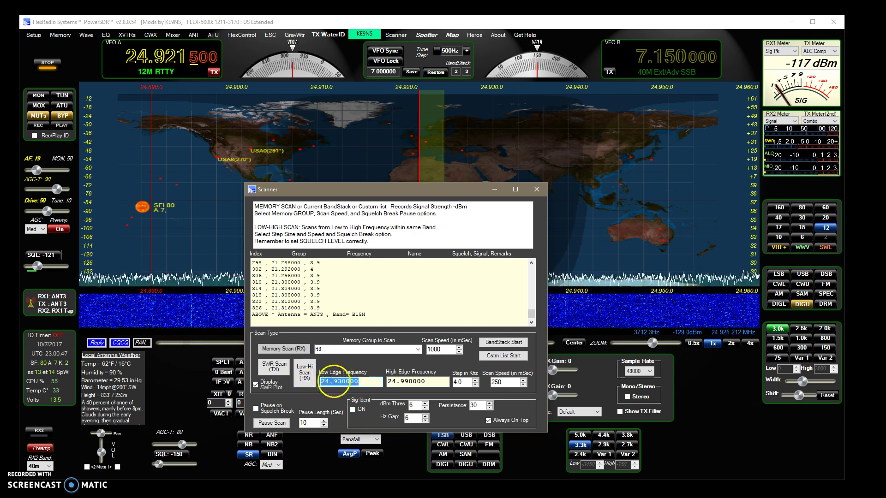
pyautogui.click(330, 390)
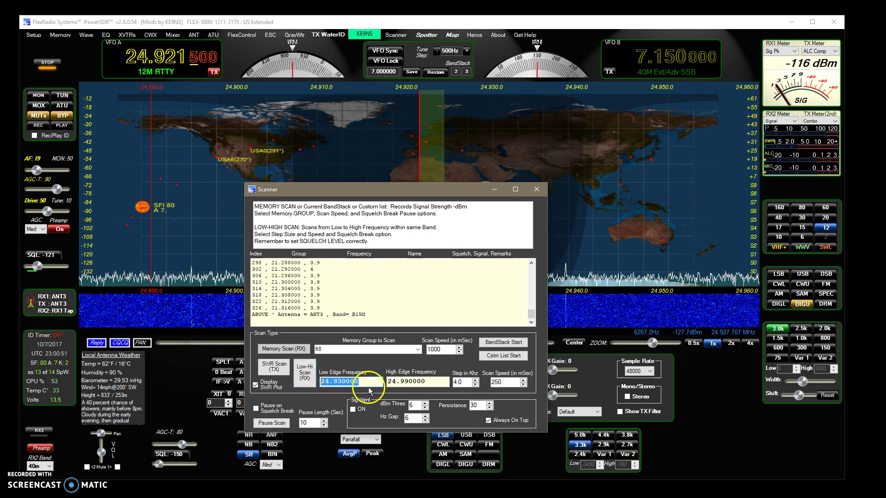
pyautogui.click(370, 384)
pyautogui.click(404, 388)
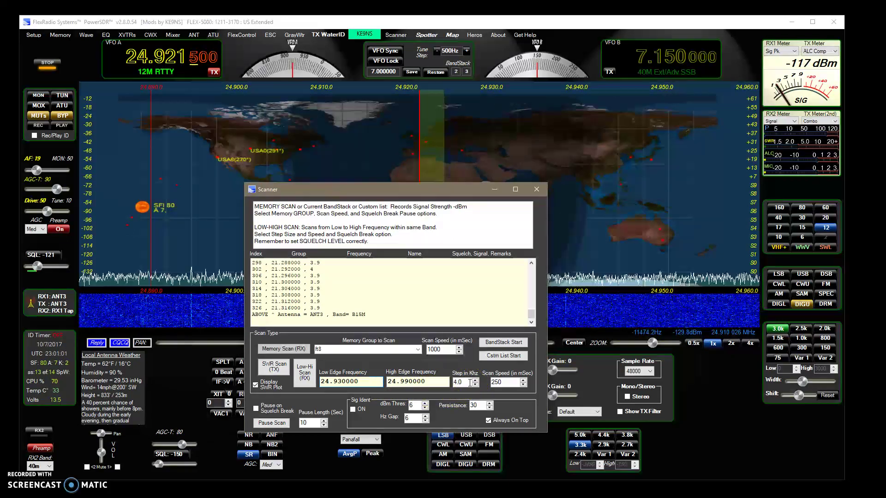
# Examine the SWR scan option along with its step size in kHz and scan speed settings.
pyautogui.click(279, 369)
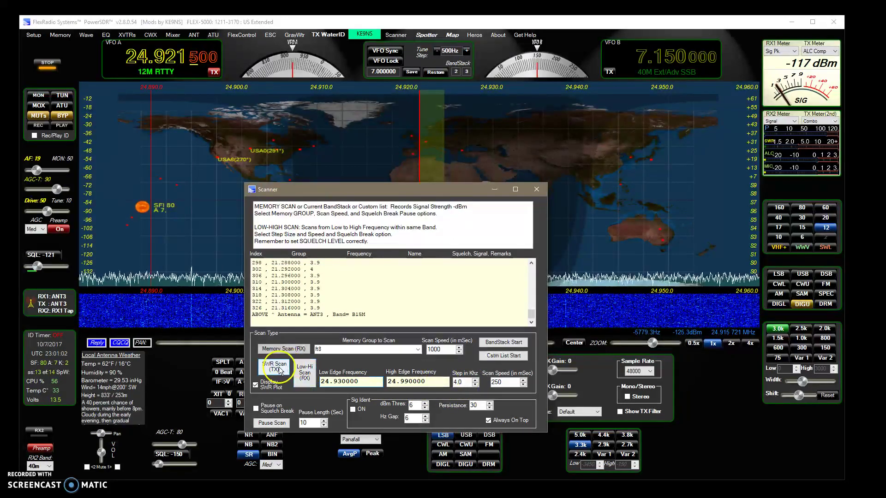
pyautogui.click(464, 383)
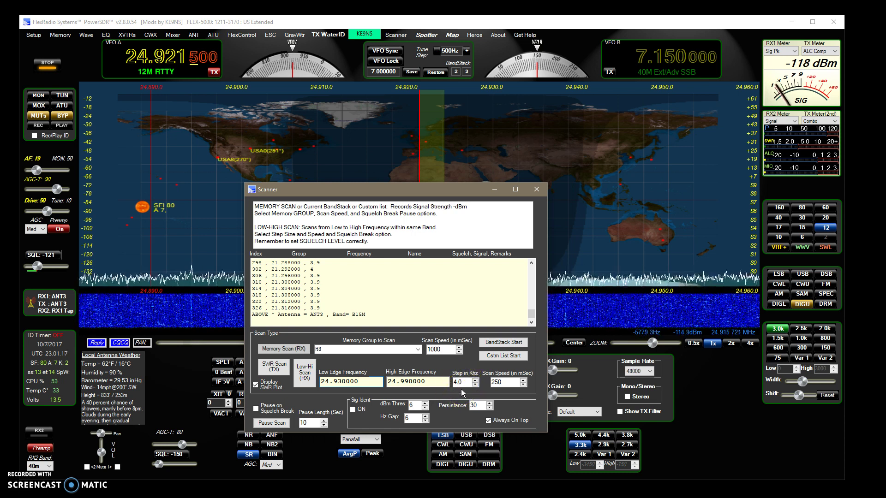
pyautogui.click(463, 385)
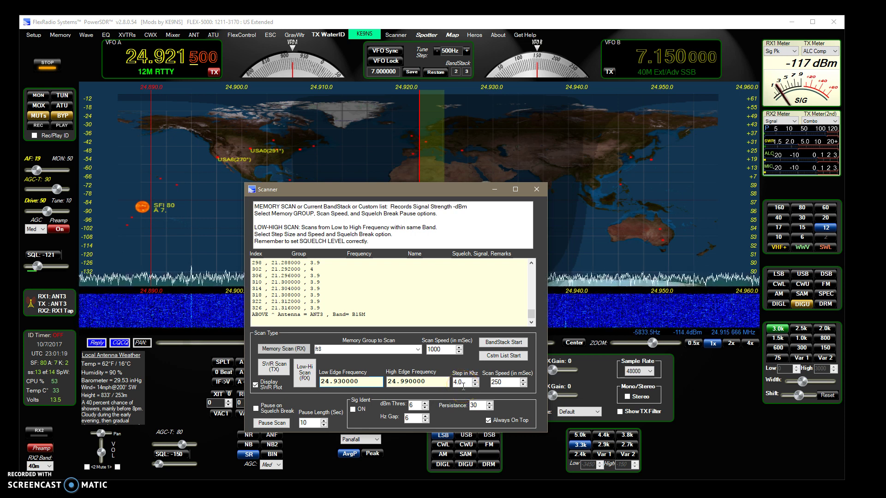
pyautogui.click(464, 385)
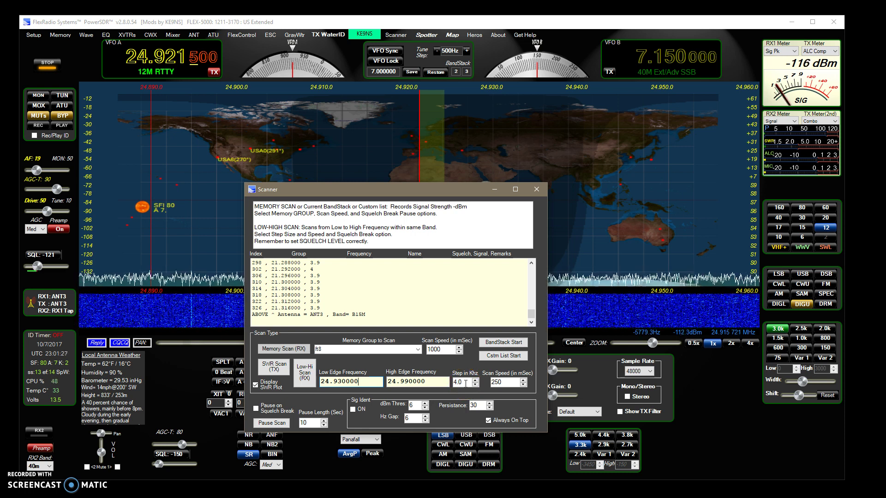
pyautogui.click(512, 383)
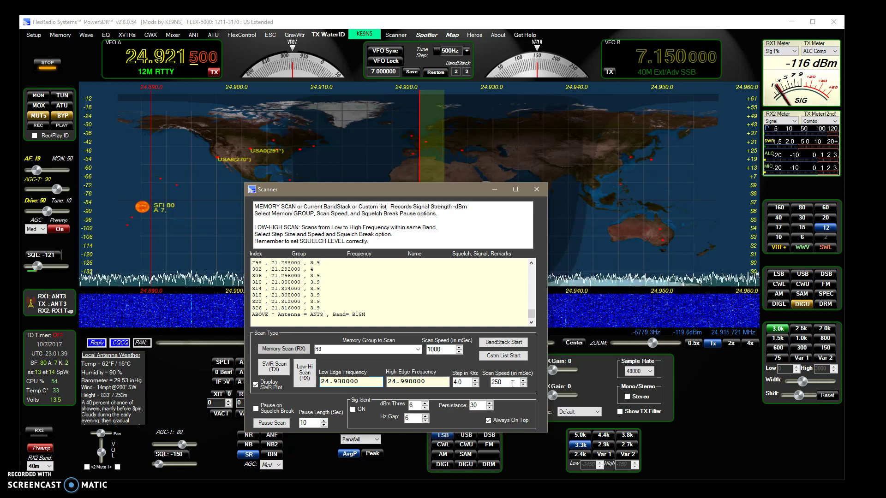
pyautogui.click(507, 382)
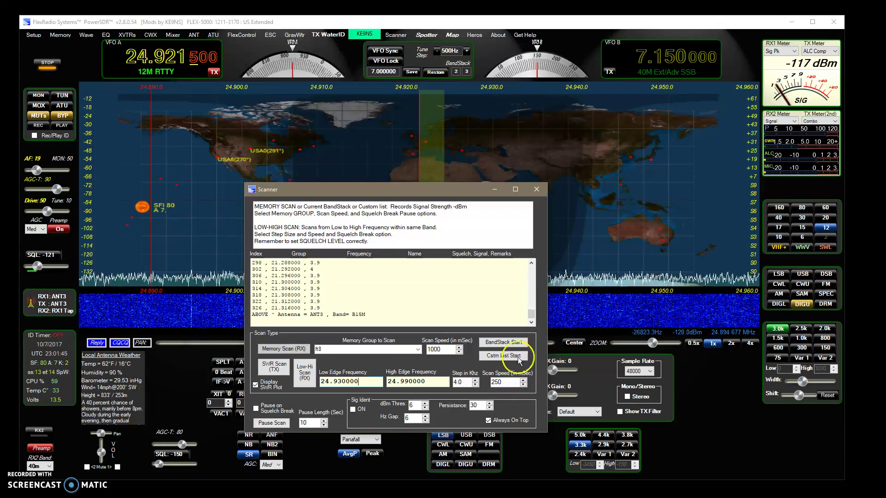
pyautogui.moveTo(345, 189); pyautogui.dragTo(360, 193)
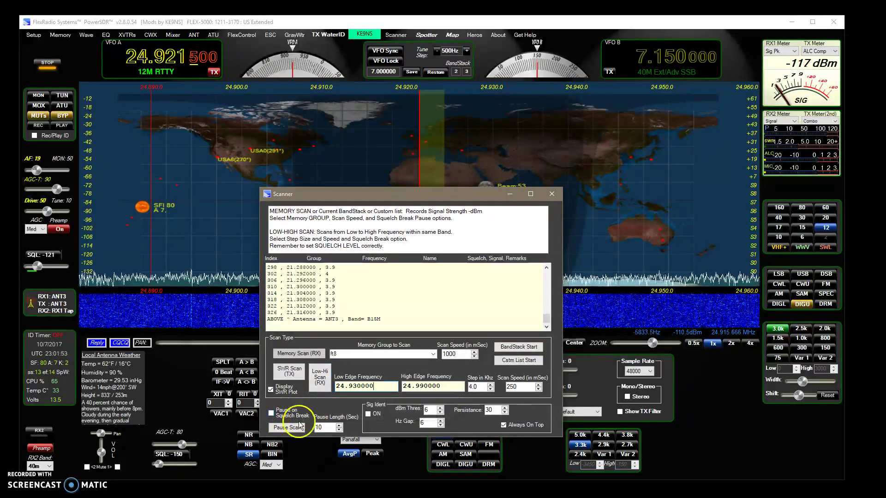
pyautogui.click(289, 381)
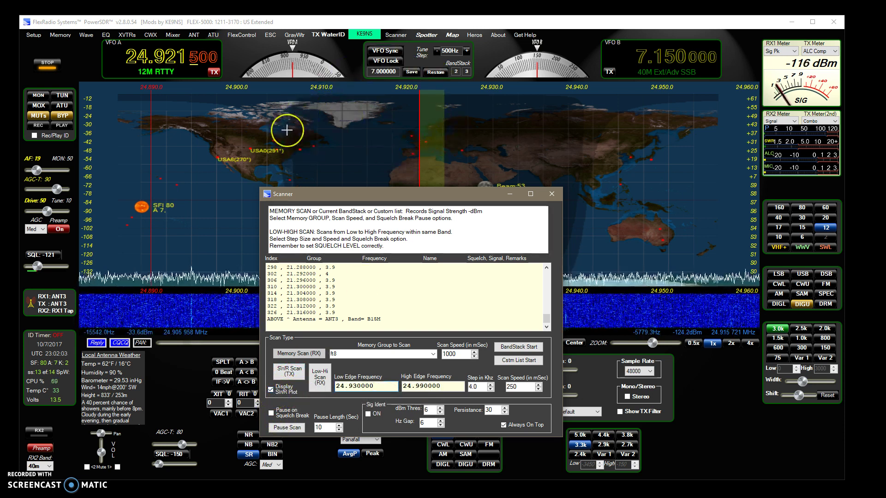
# Switch to the 40 m band, set its transmit antenna to ANT 1, and restore it to ANT 3.
pyautogui.click(785, 219)
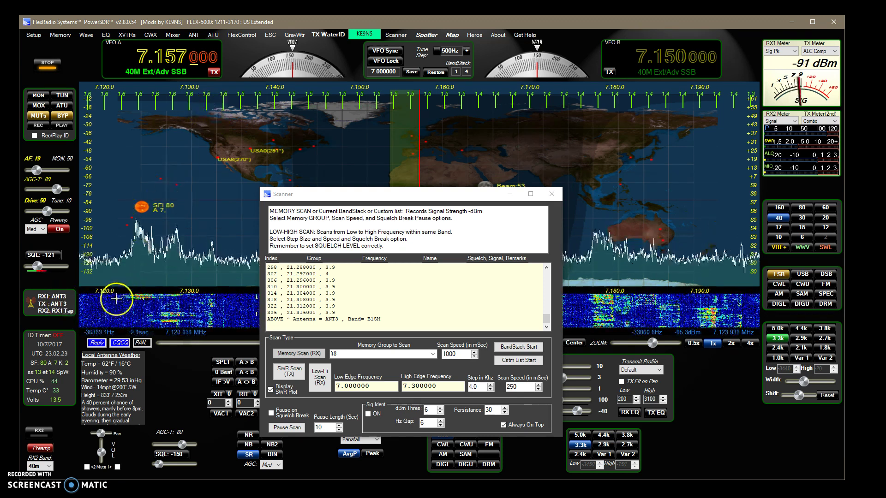
pyautogui.click(66, 311)
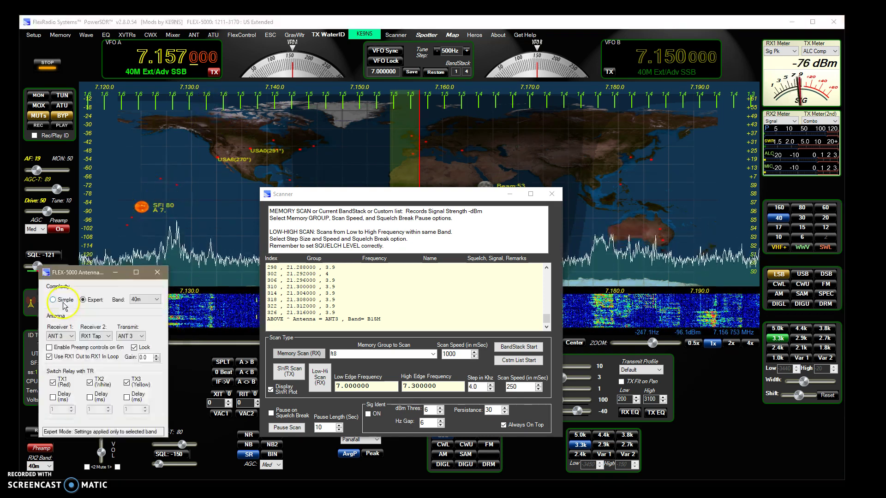
pyautogui.click(143, 339)
pyautogui.click(130, 344)
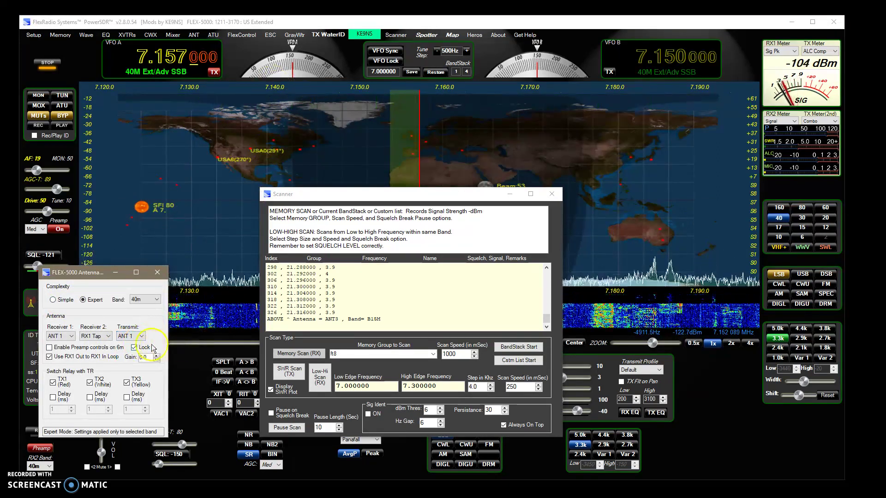
pyautogui.click(142, 338)
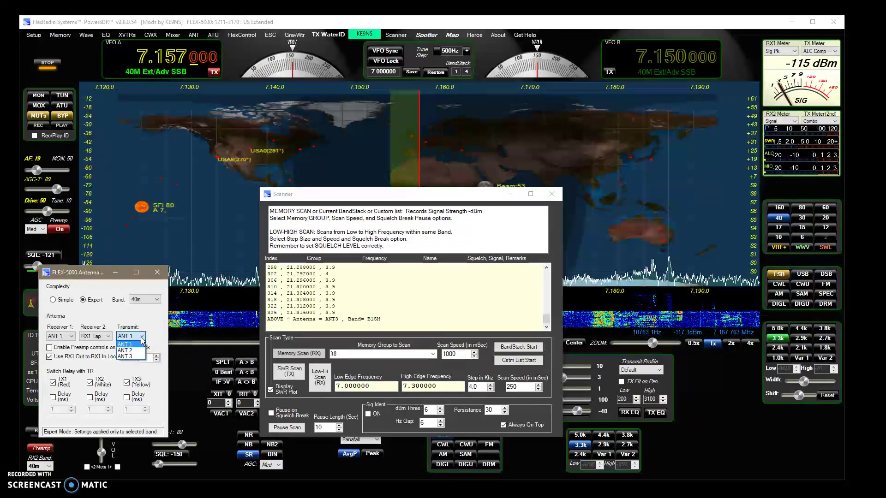
pyautogui.click(137, 357)
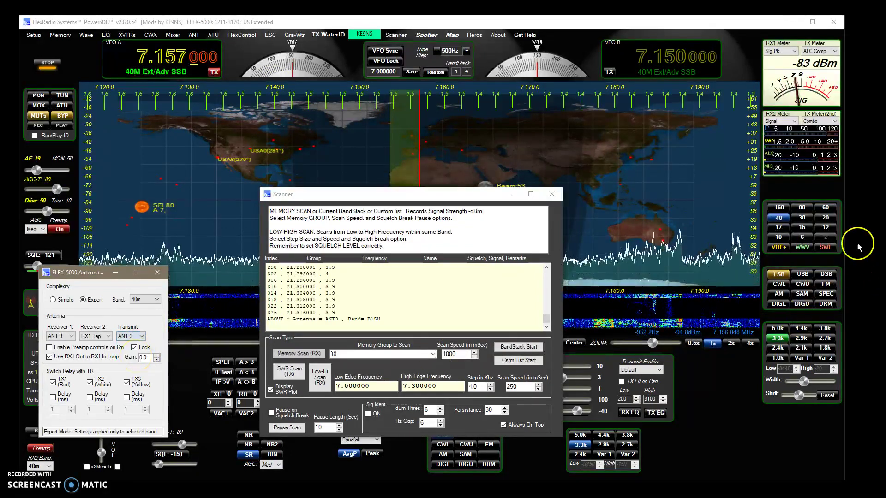
# Switch to the 20 m band and set its transmit antenna to ANT 3.
pyautogui.click(826, 218)
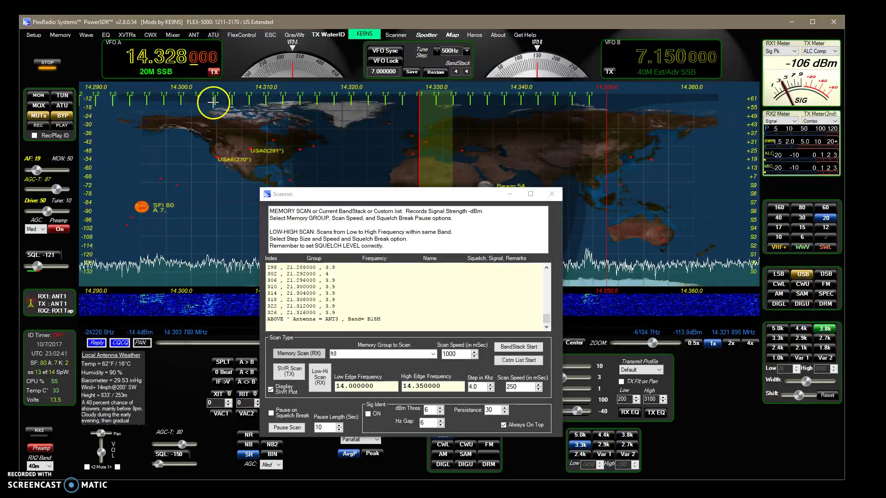
pyautogui.click(63, 308)
pyautogui.click(137, 356)
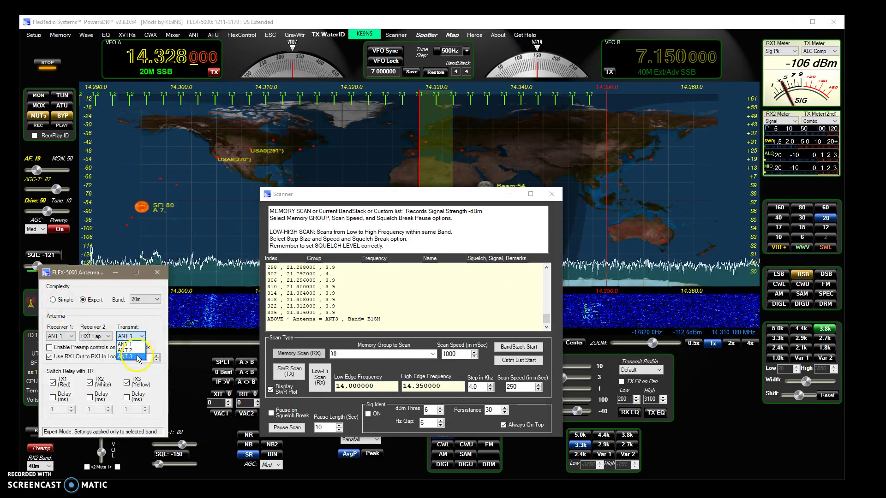
# Tune VFO A down through the 20 m band to about 14.098 MHz.
pyautogui.moveTo(132, 162); pyautogui.dragTo(583, 156)
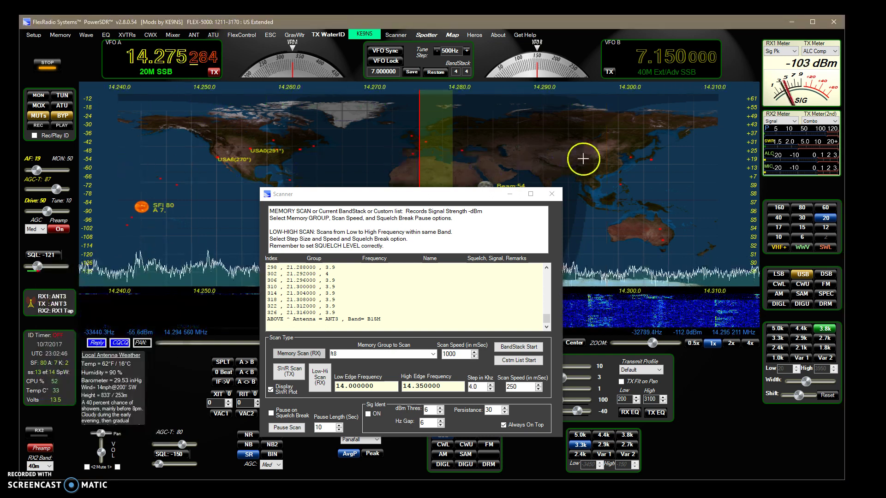
pyautogui.moveTo(175, 142); pyautogui.dragTo(592, 143)
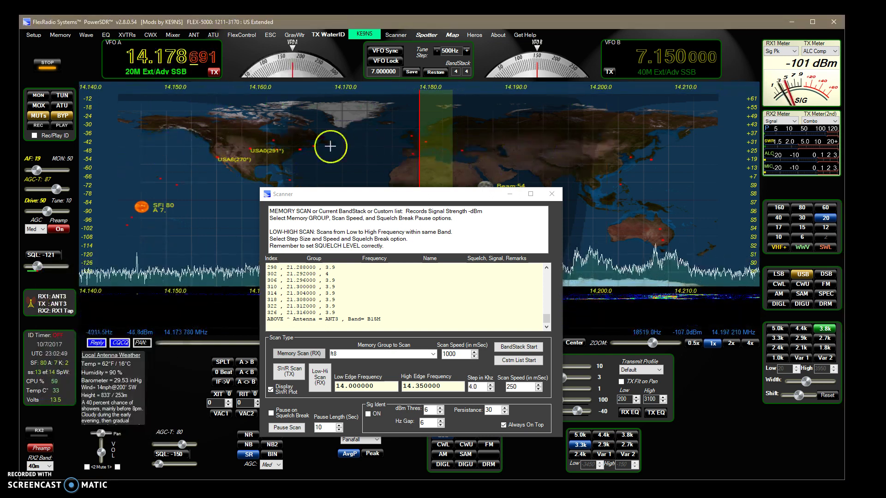
pyautogui.moveTo(129, 142); pyautogui.dragTo(534, 143)
pyautogui.moveTo(212, 141); pyautogui.dragTo(476, 144)
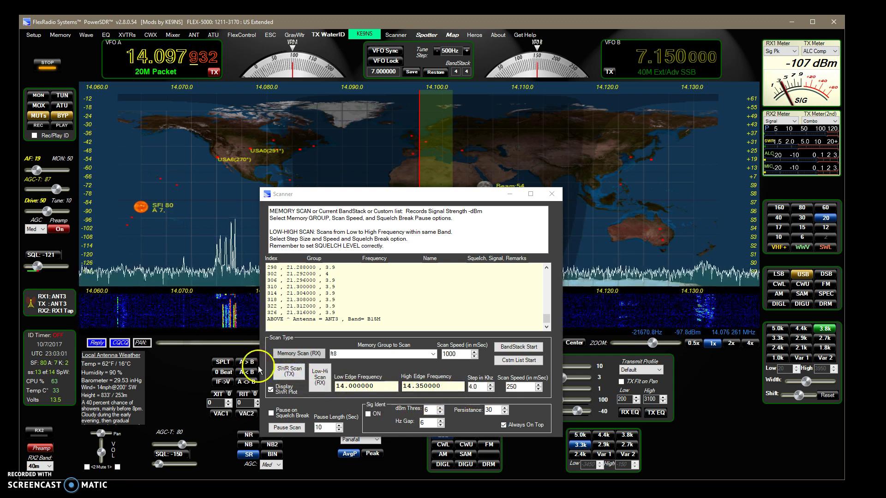
# Run a transmit SWR scan of the 20 m band from 14.000 to 14.350 MHz in 4 kHz steps at 250 ms.
pyautogui.click(296, 378)
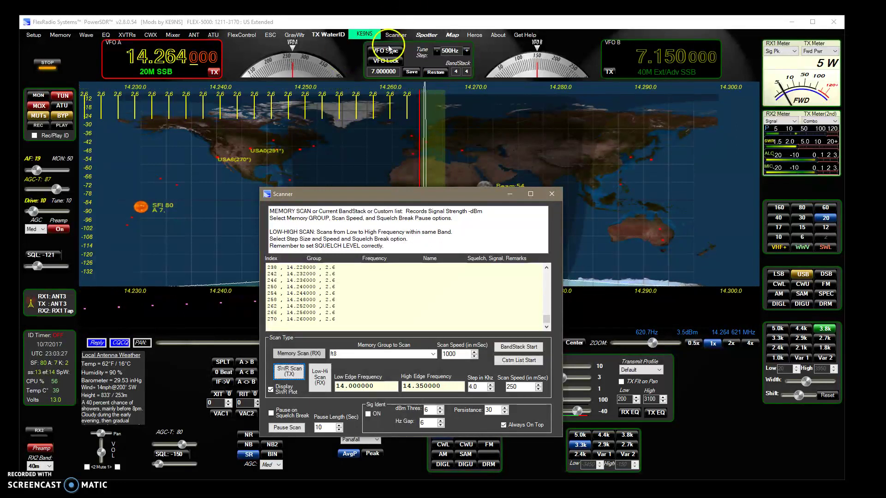
pyautogui.moveTo(357, 98); pyautogui.dragTo(374, 109)
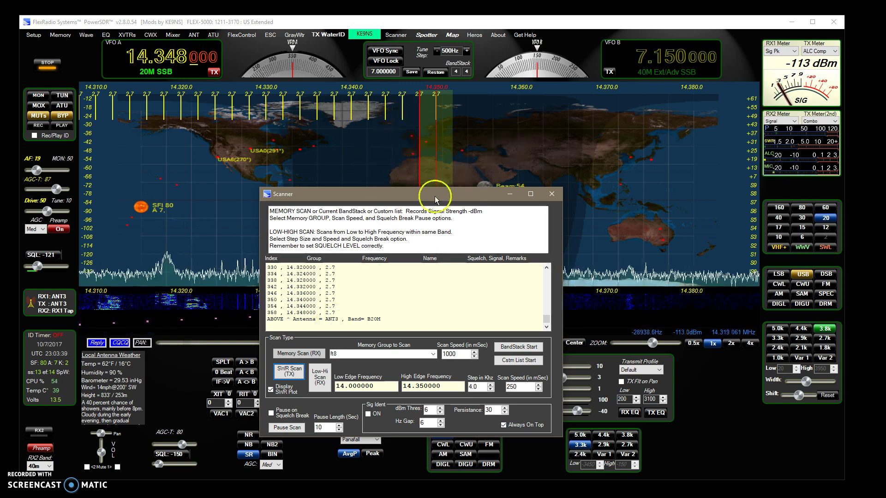
pyautogui.moveTo(427, 194); pyautogui.dragTo(458, 194)
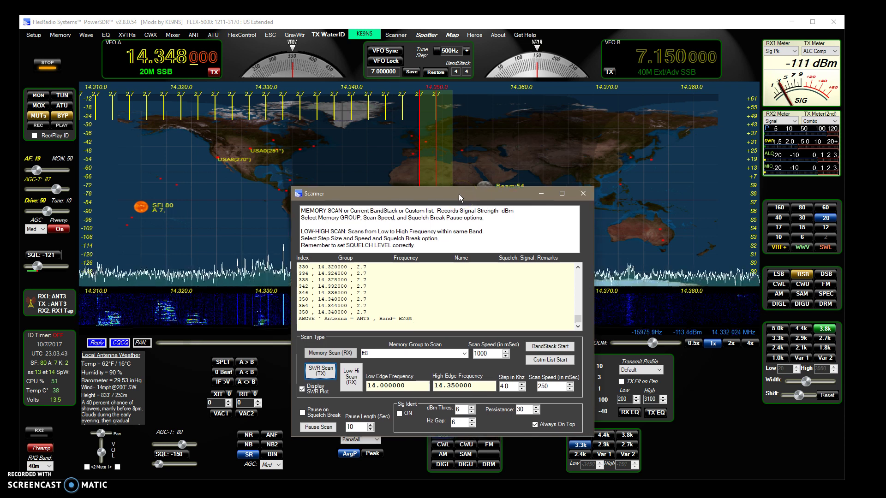
pyautogui.moveTo(372, 195); pyautogui.dragTo(322, 195)
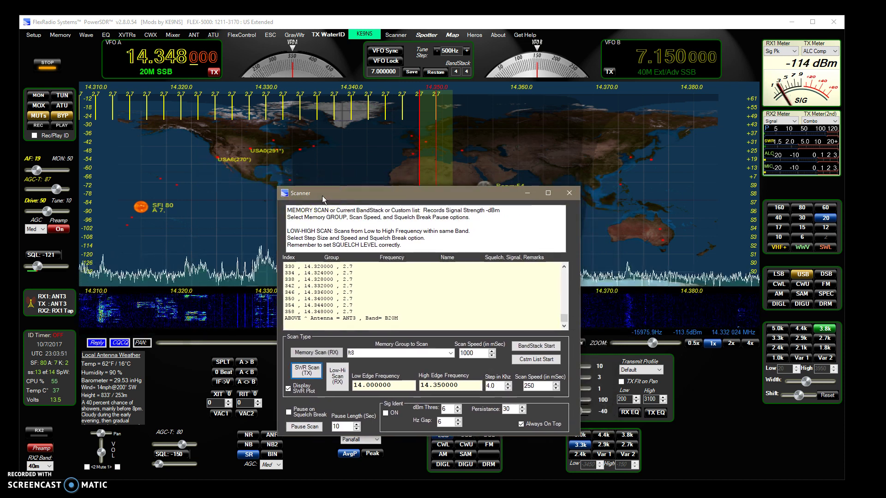
pyautogui.moveTo(322, 196); pyautogui.dragTo(306, 197)
# Toggle the display of the SWR plot on the panadapter.
pyautogui.click(357, 356)
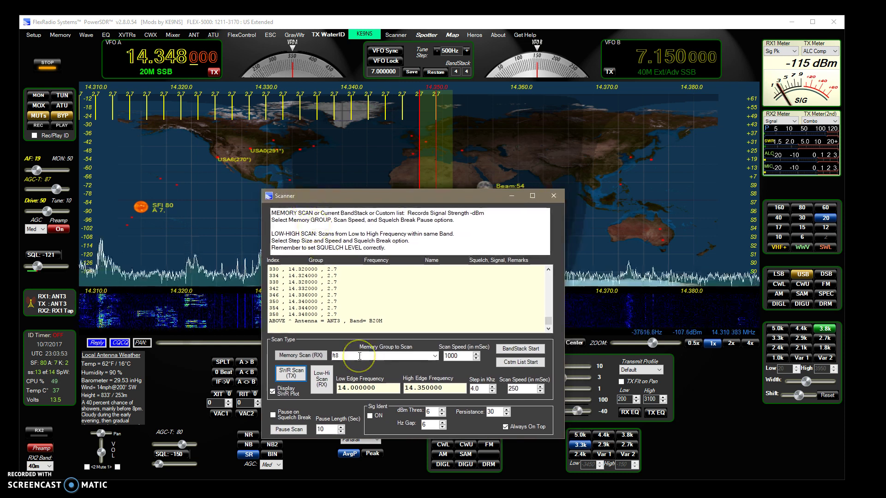
pyautogui.moveTo(406, 140); pyautogui.dragTo(361, 118)
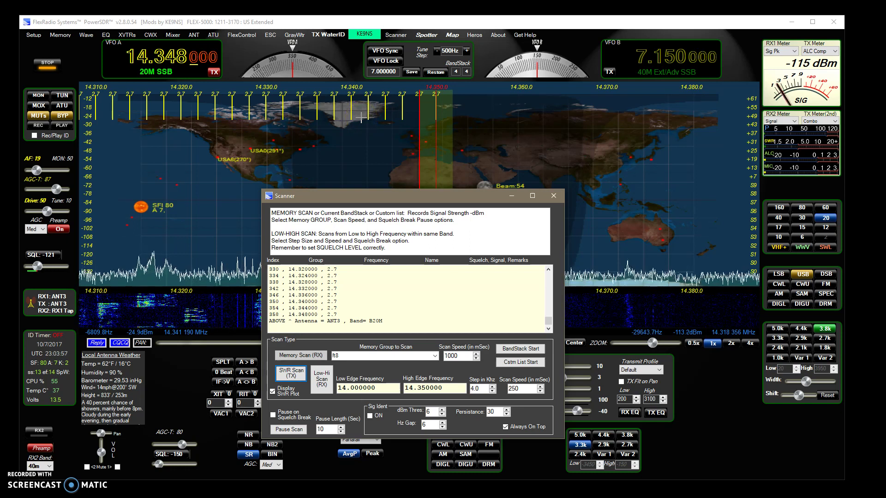
pyautogui.click(254, 135)
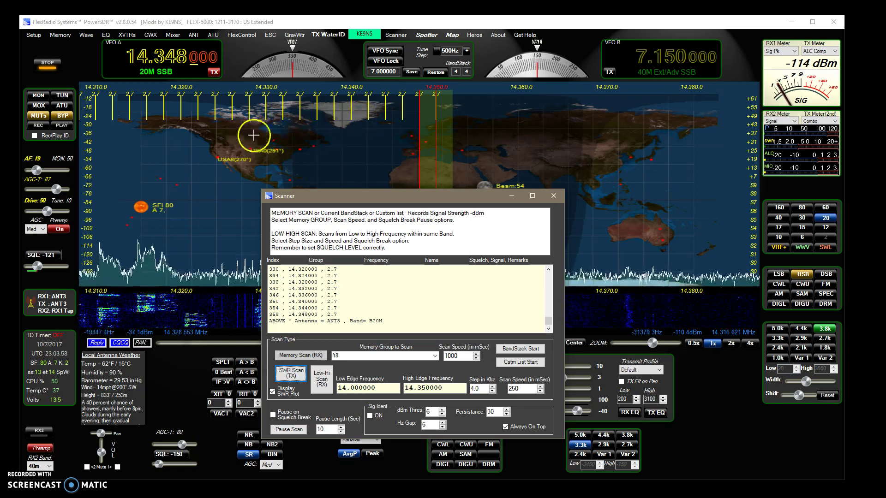
pyautogui.click(273, 391)
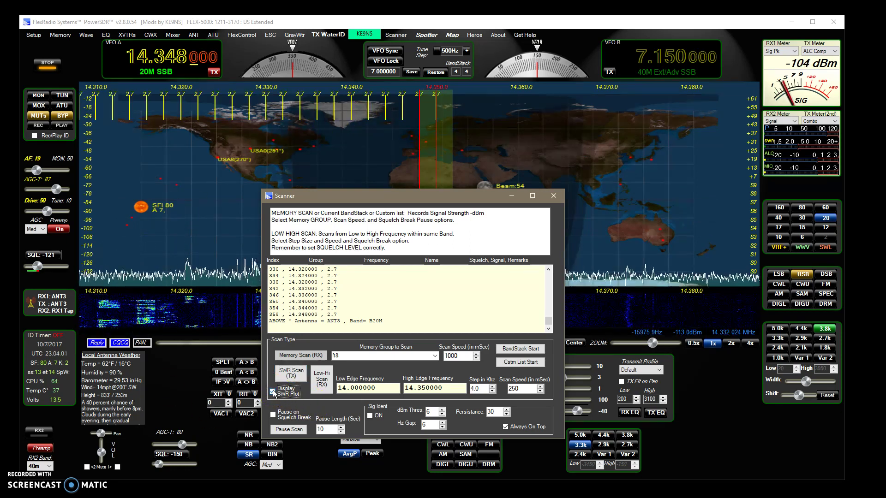
# Open the antenna settings and set the 20 m band's transmit antenna to ANT 1.
pyautogui.click(60, 286)
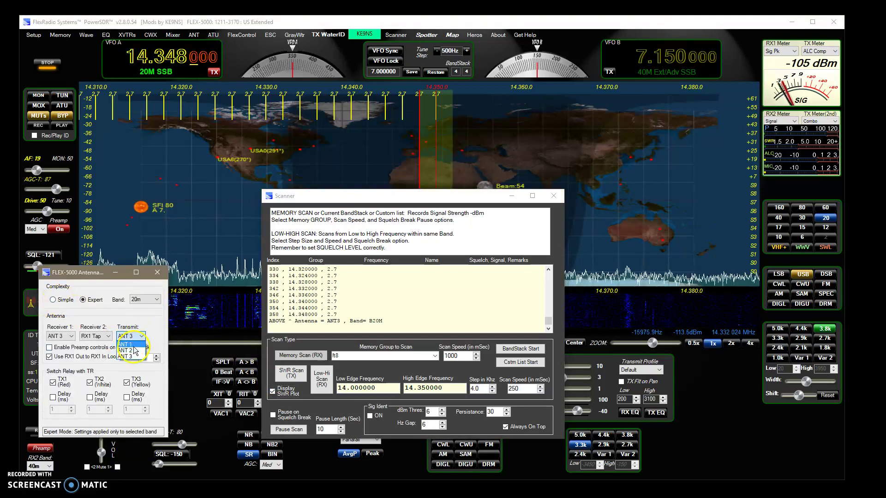
pyautogui.click(134, 345)
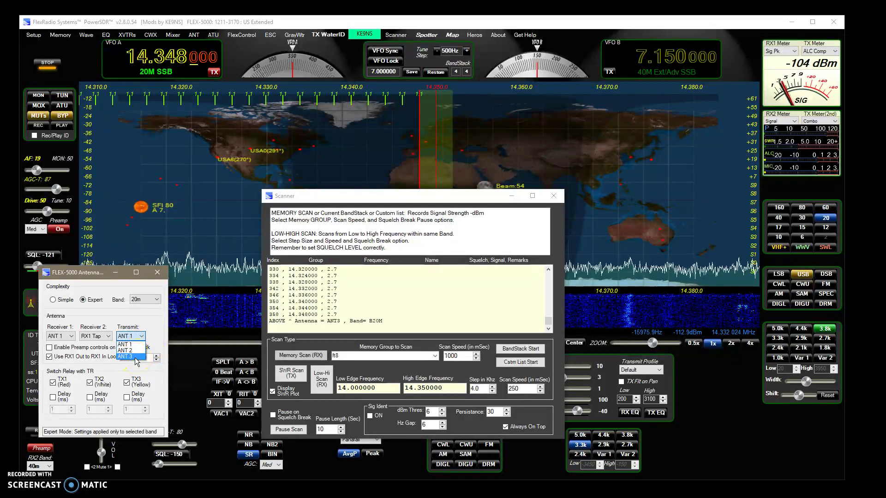
pyautogui.click(142, 345)
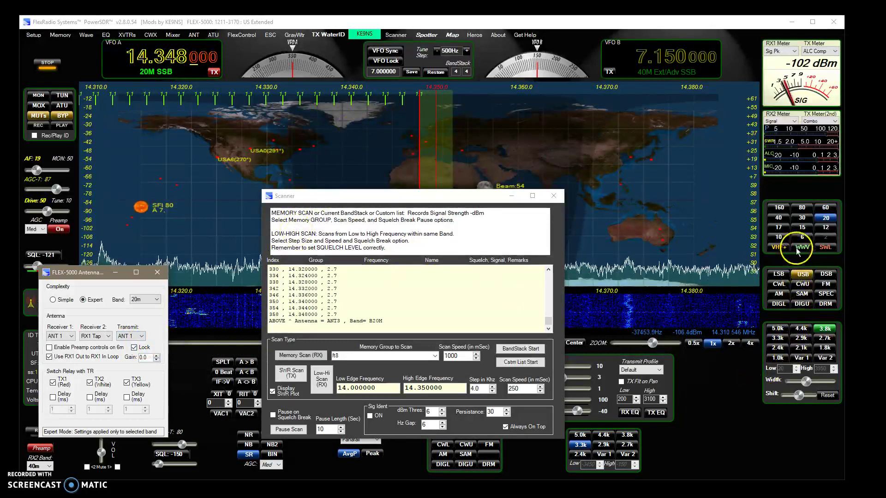
# Switch to the 12 m band and run a transmit SWR scan from 24.930 to 24.990 MHz in 4 kHz steps at 250 ms.
pyautogui.click(816, 228)
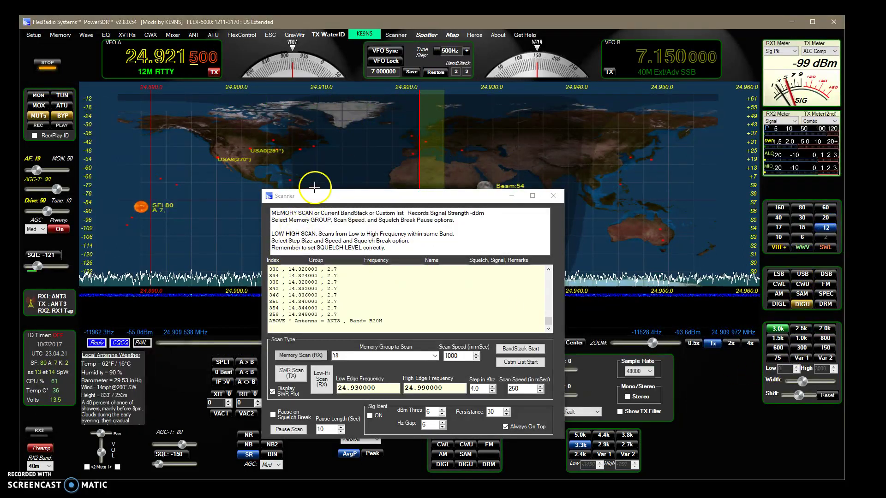
pyautogui.moveTo(326, 139); pyautogui.dragTo(287, 143)
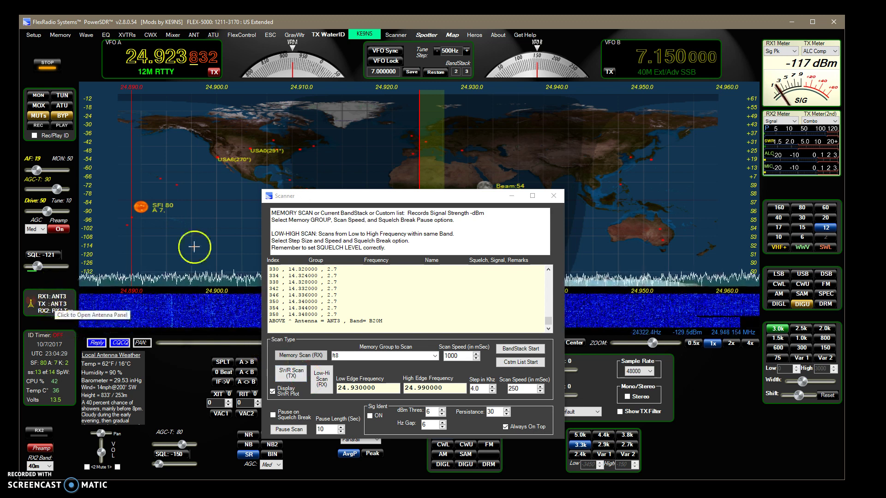
pyautogui.click(293, 376)
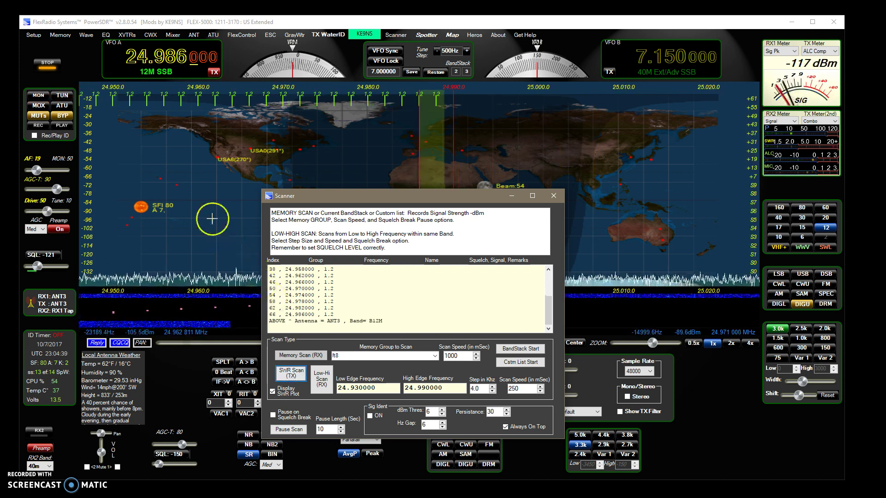
# Tune VFO A down to about 24.954 MHz along the plotted 12 m band, and close and reopen the Scanner window.
pyautogui.moveTo(212, 218); pyautogui.dragTo(473, 175)
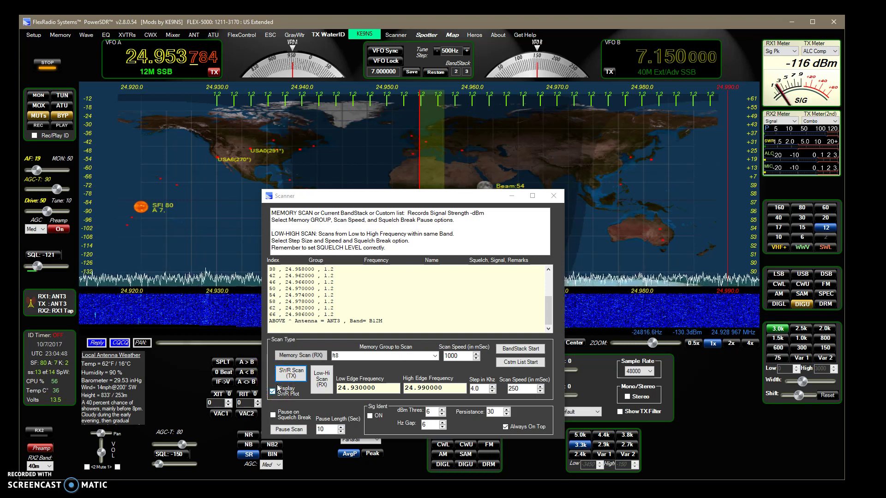
pyautogui.click(553, 196)
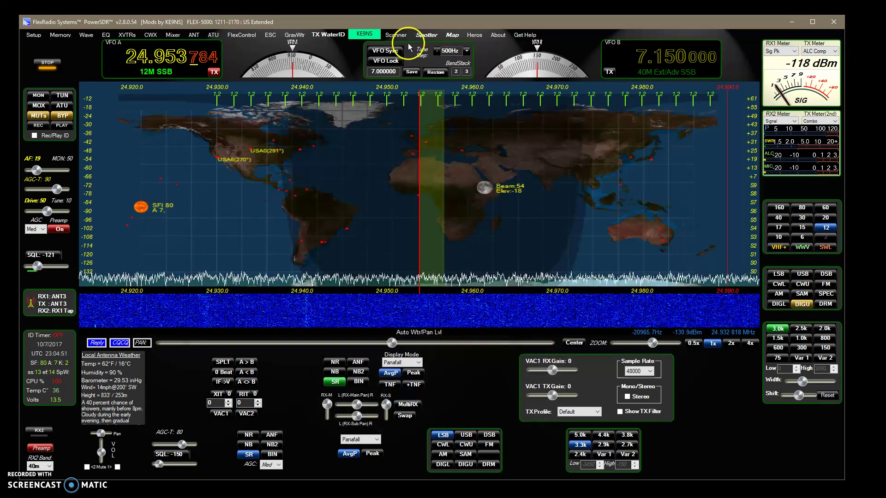
pyautogui.click(397, 35)
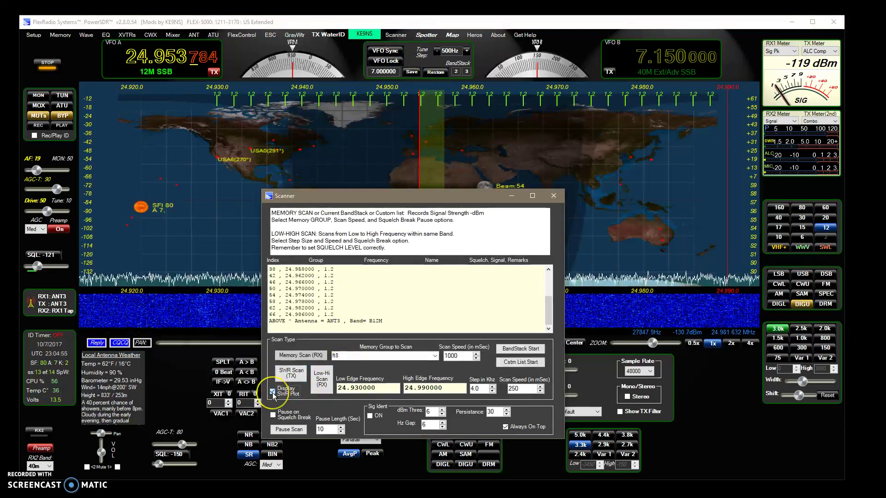
# Turn off the SWR plot display on the 12 m panadapter.
pyautogui.click(273, 392)
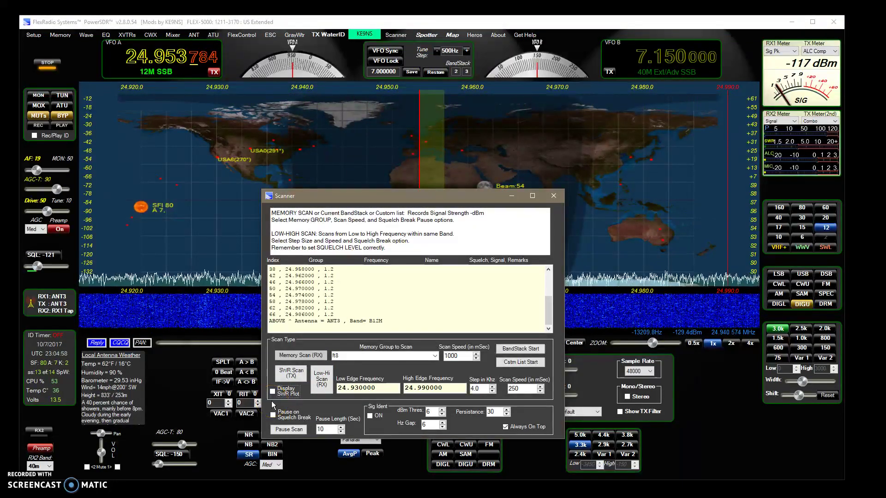
pyautogui.click(345, 166)
pyautogui.click(364, 35)
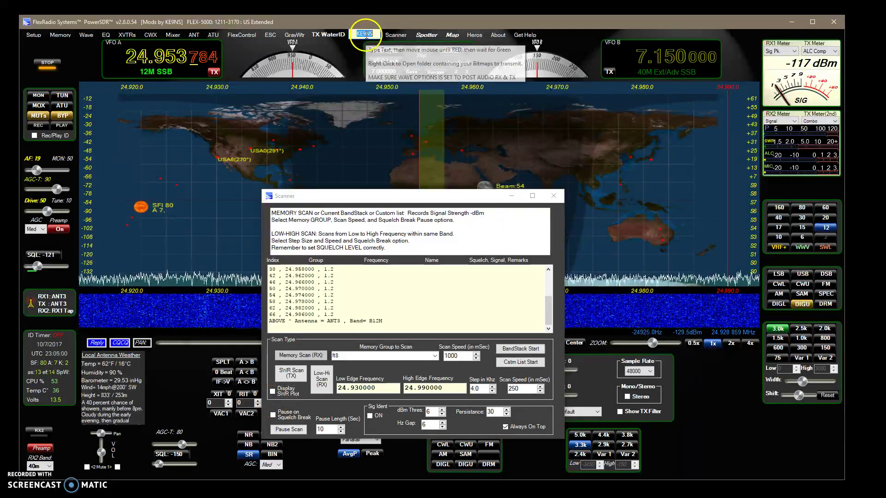
pyautogui.click(334, 40)
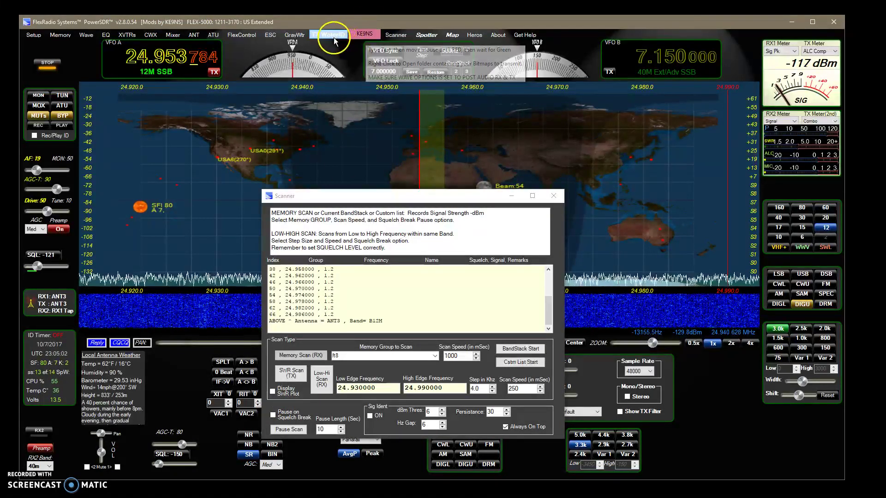
pyautogui.click(352, 34)
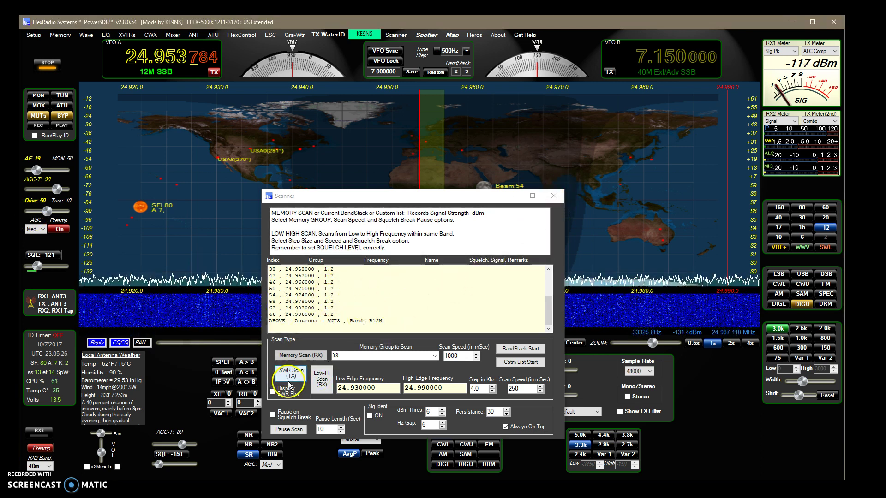
# Close and reopen the Scanner, turn on the SWR plot display, and dismiss the Scanner window.
pyautogui.click(552, 198)
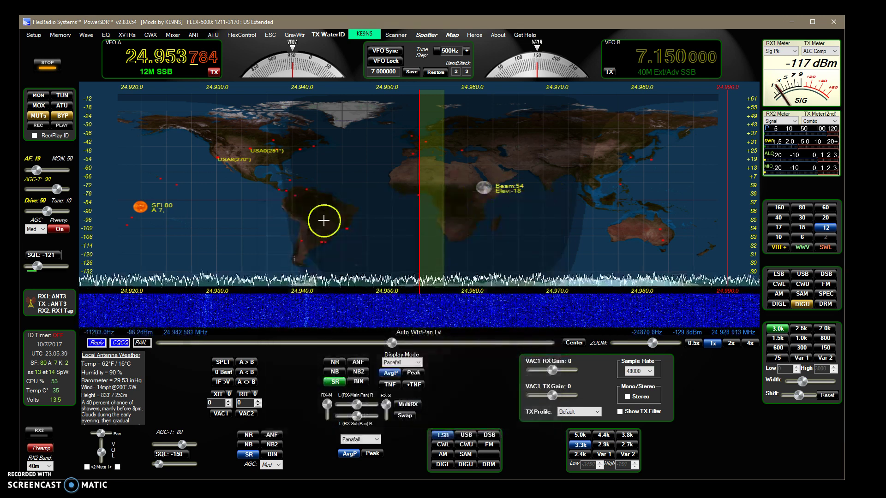
pyautogui.click(395, 34)
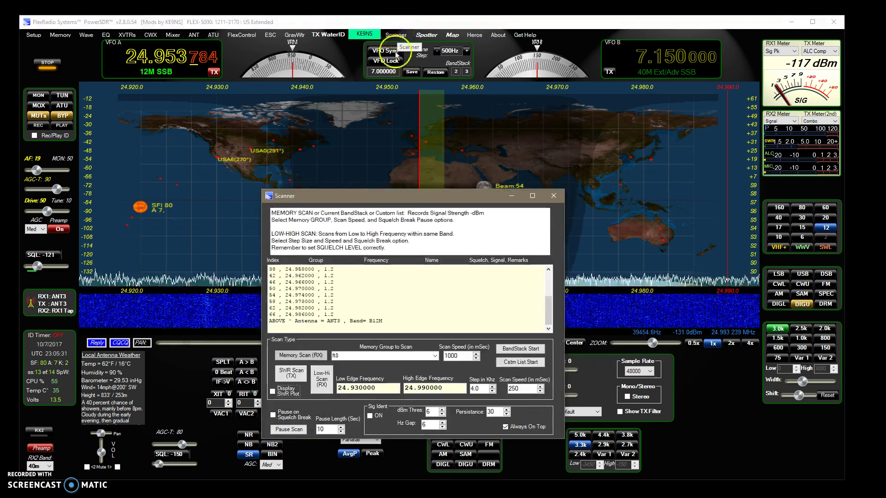
pyautogui.click(272, 392)
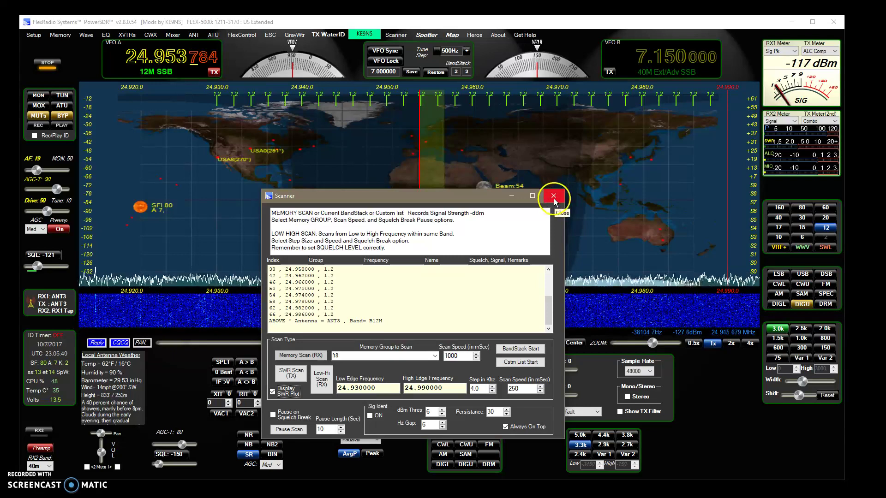
pyautogui.click(554, 195)
# Tune VFO A up to 24.960 MHz and briefly transmit a tune carrier to check the SWR there.
pyautogui.scroll(9, 553, 198)
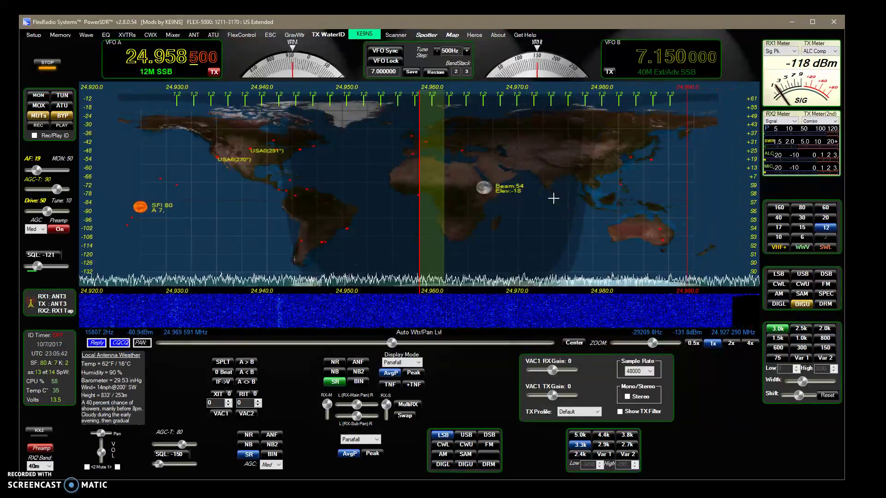
pyautogui.scroll(3, 484, 136)
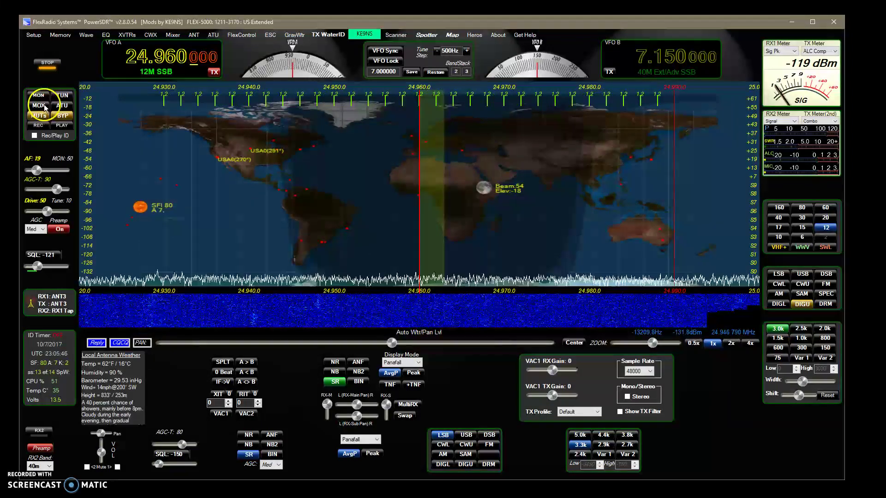
pyautogui.click(62, 96)
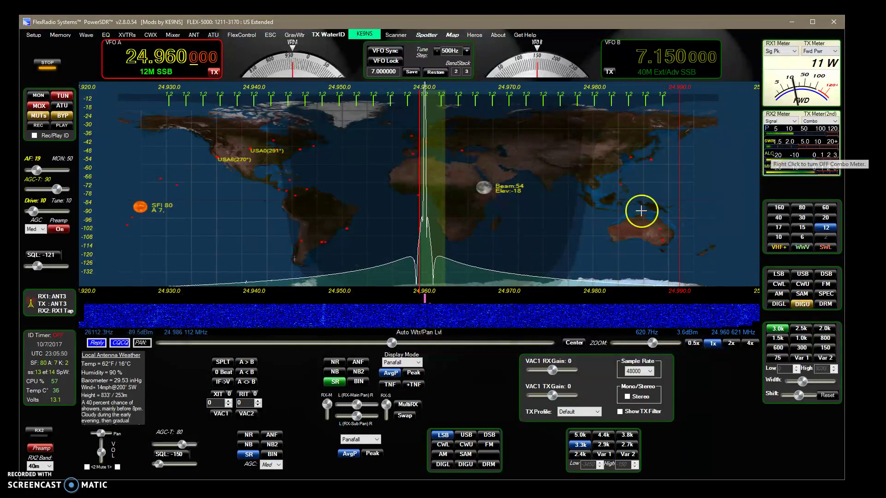
pyautogui.click(65, 96)
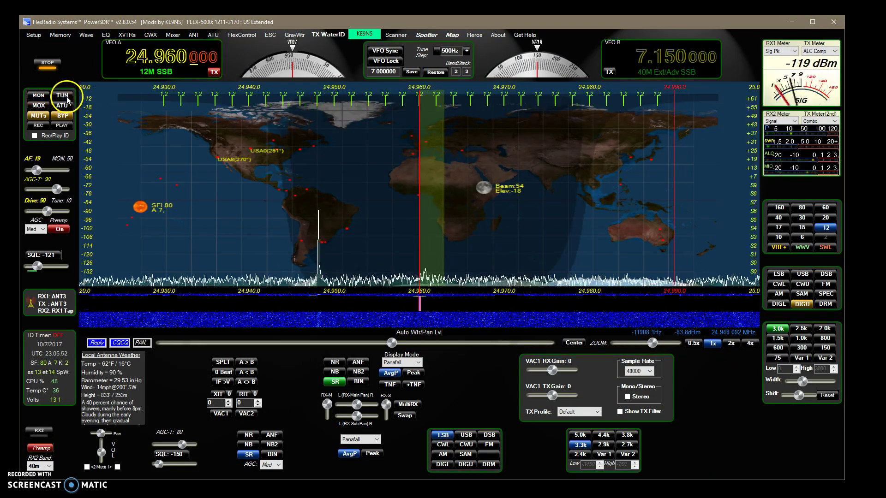